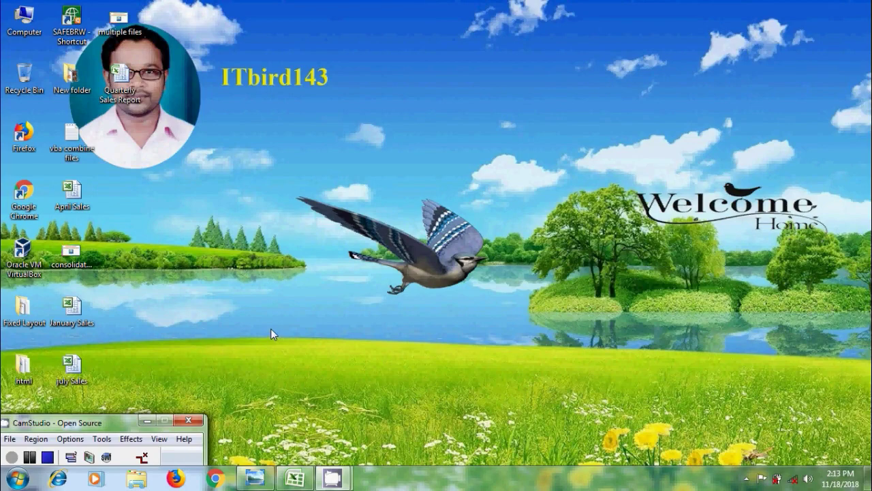
left_click(256, 477)
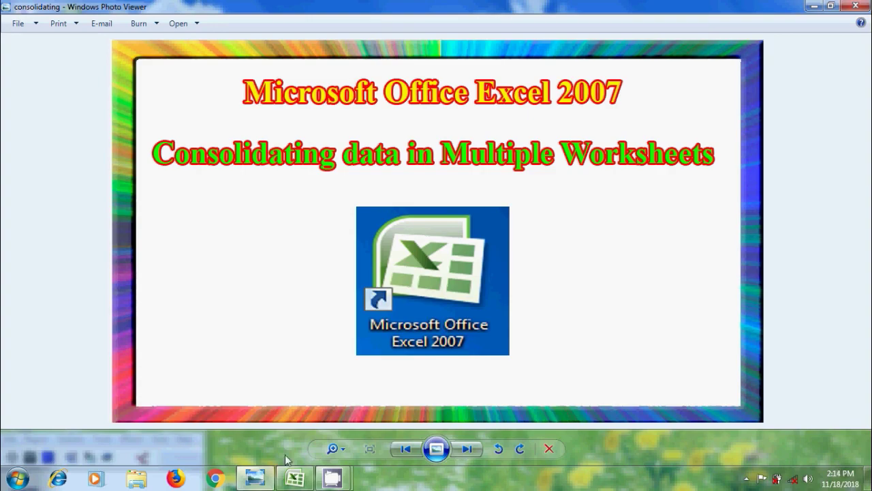
Step: Bring up the Quarterly Sales Report workbook and review the Apr 18 and July 18 sheets
left_click(295, 475)
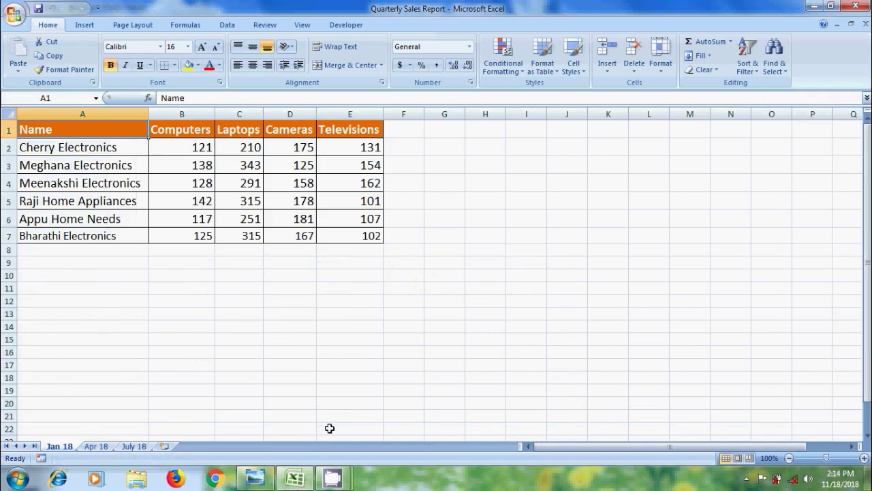
left_click(96, 445)
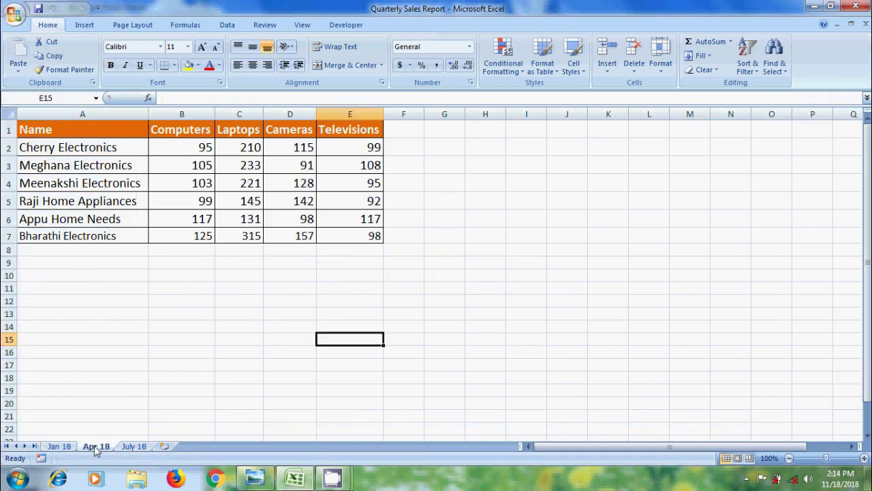
left_click(134, 447)
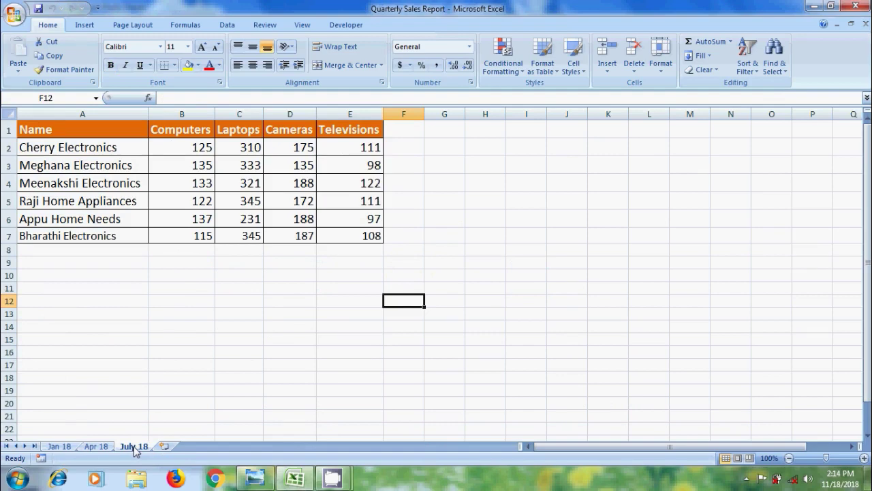
Step: Insert a blank Sheet1 and start Data > Consolidate with Sum as the function
left_click(163, 447)
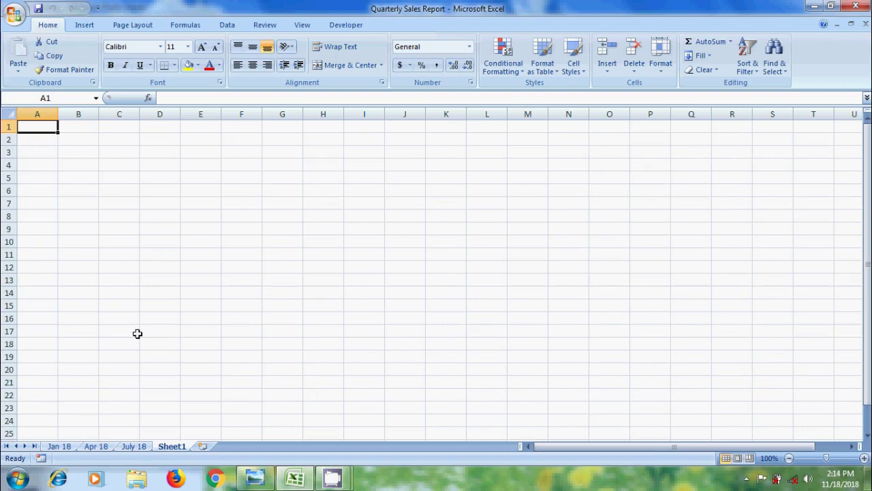
left_click(224, 26)
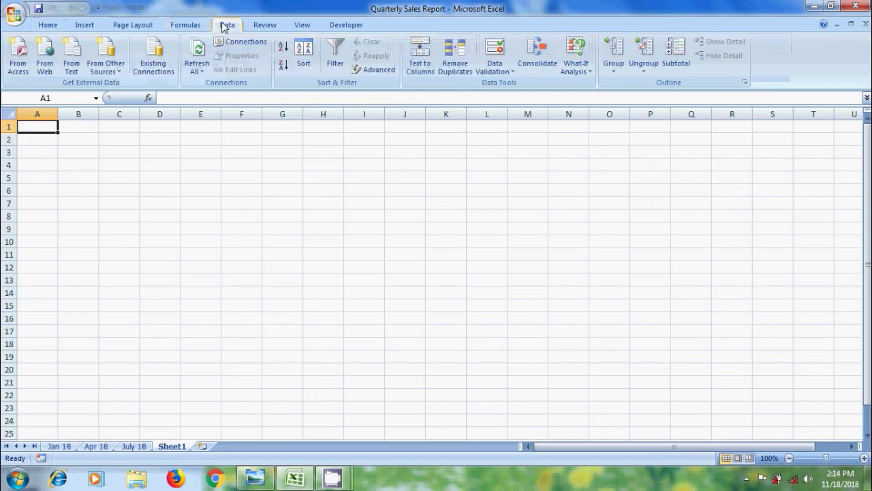
left_click(538, 63)
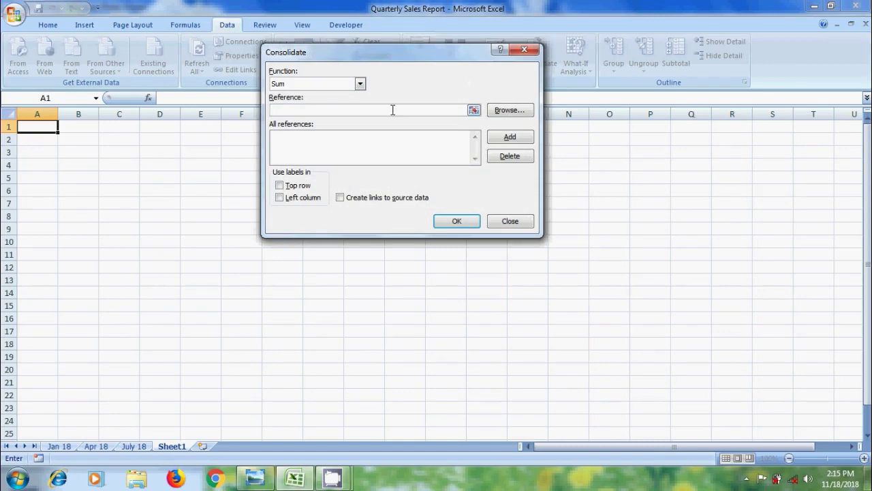
left_click(360, 84)
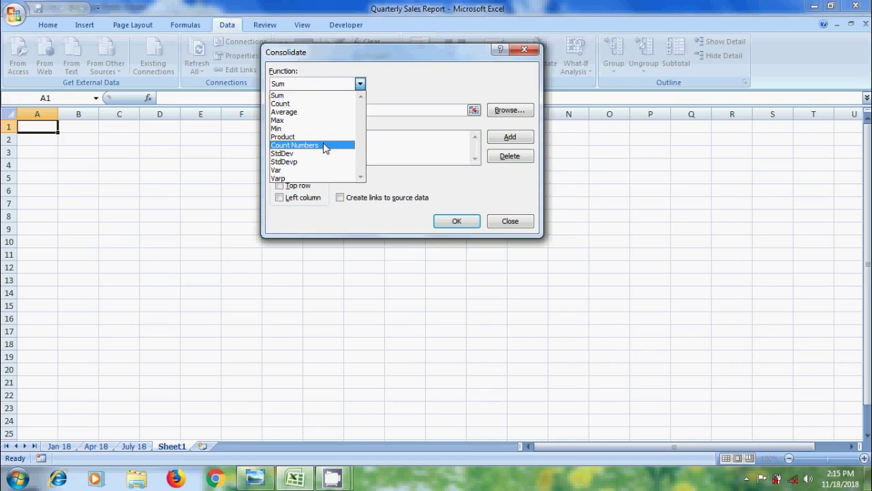
left_click(303, 95)
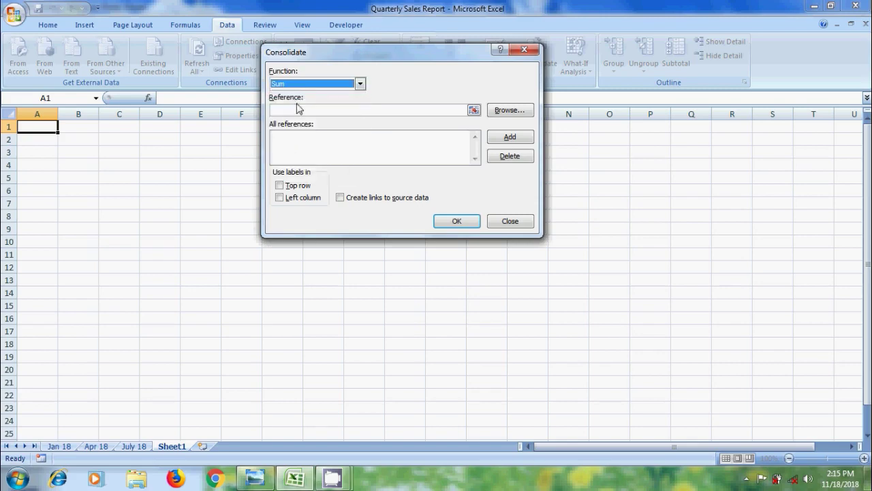
Step: Add Jan 18's A1:E7 range as the first consolidation reference
left_click(314, 111)
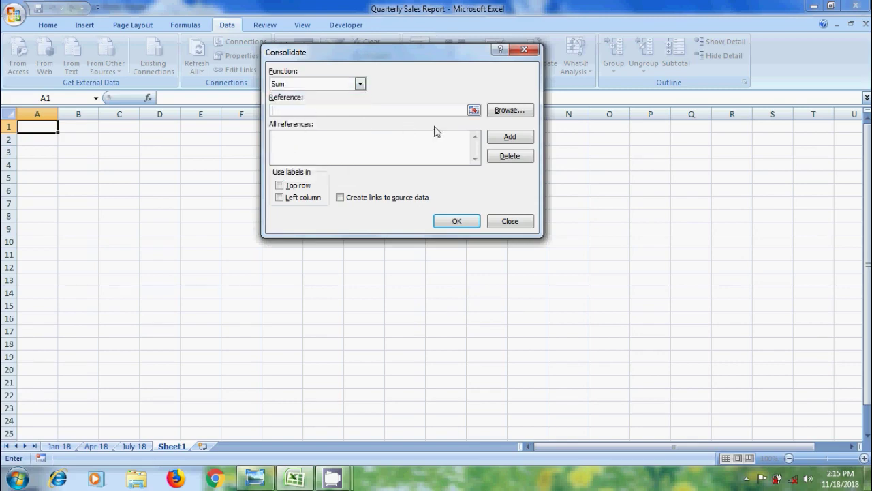
left_click(473, 110)
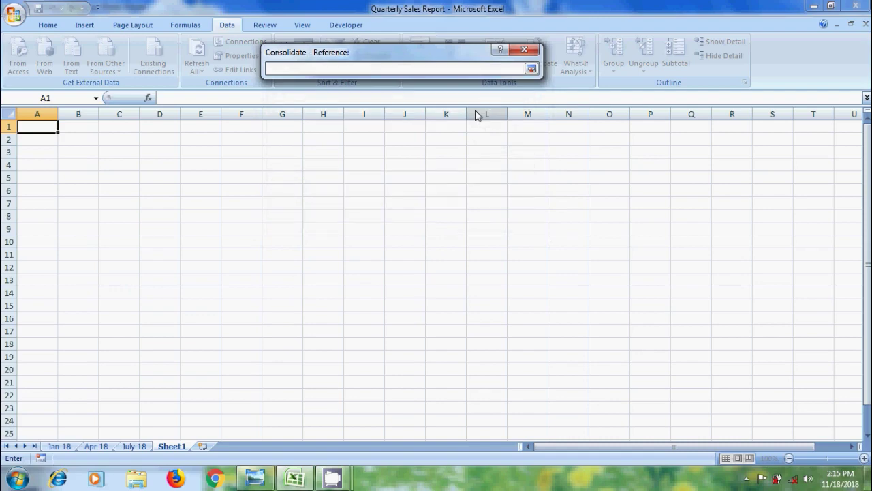
left_click(65, 447)
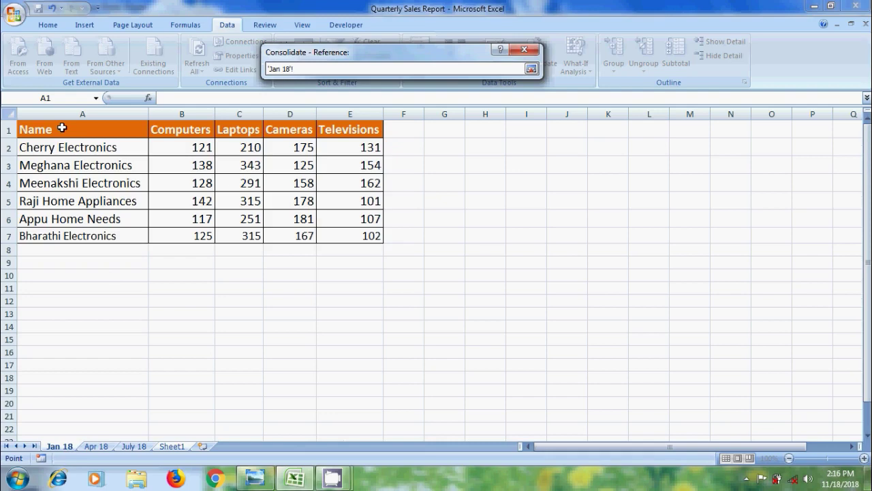
left_click_drag(61, 128, 360, 236)
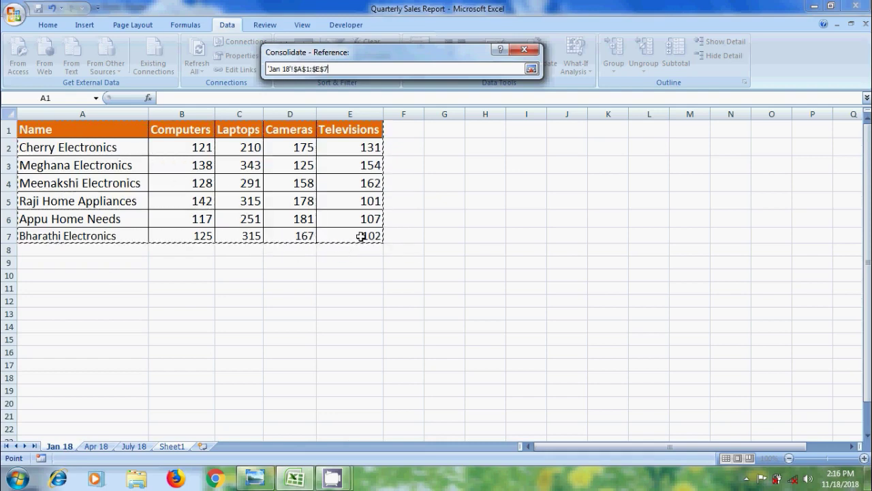
left_click(530, 69)
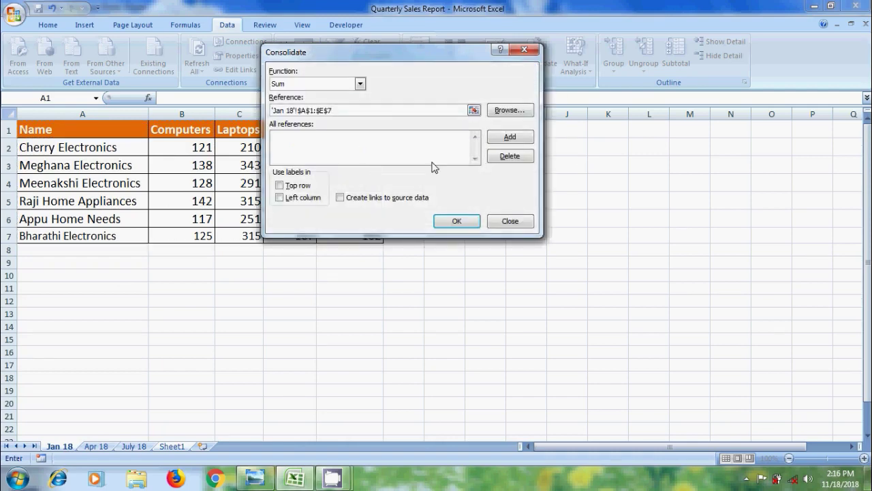
left_click(513, 140)
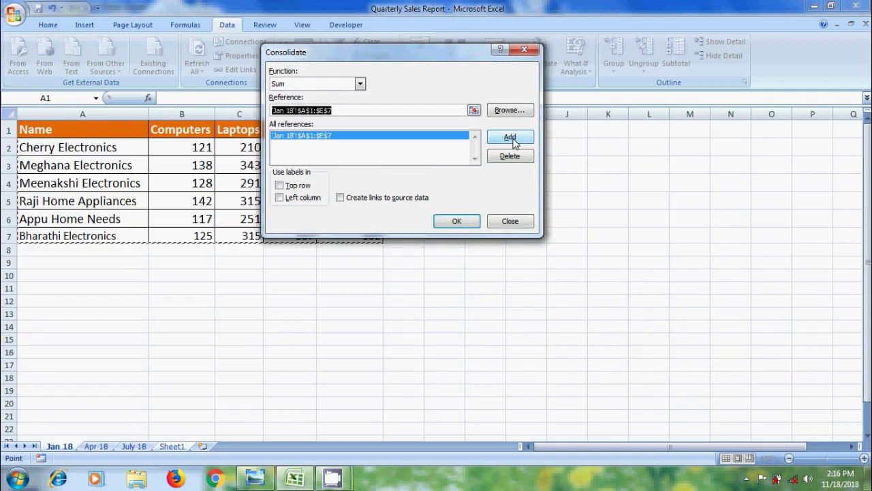
Step: Add Apr 18's A1:E7 range as the second consolidation reference
left_click(473, 110)
left_click(96, 446)
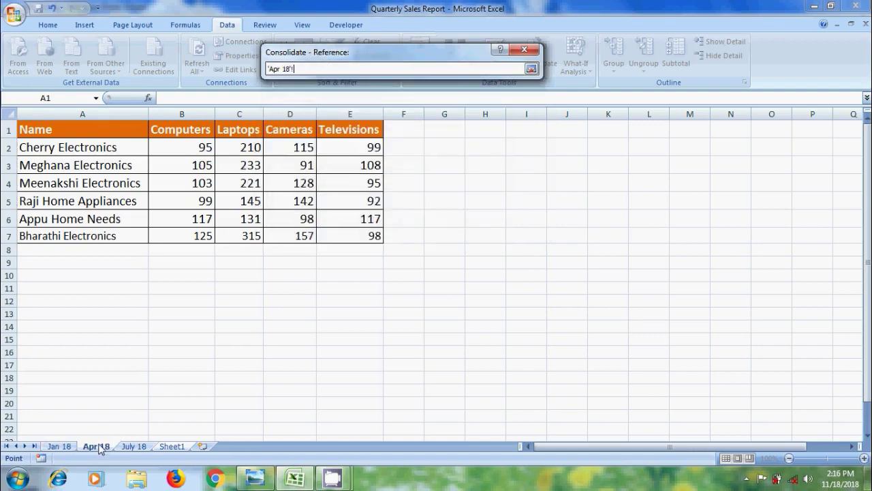
left_click_drag(41, 129, 341, 231)
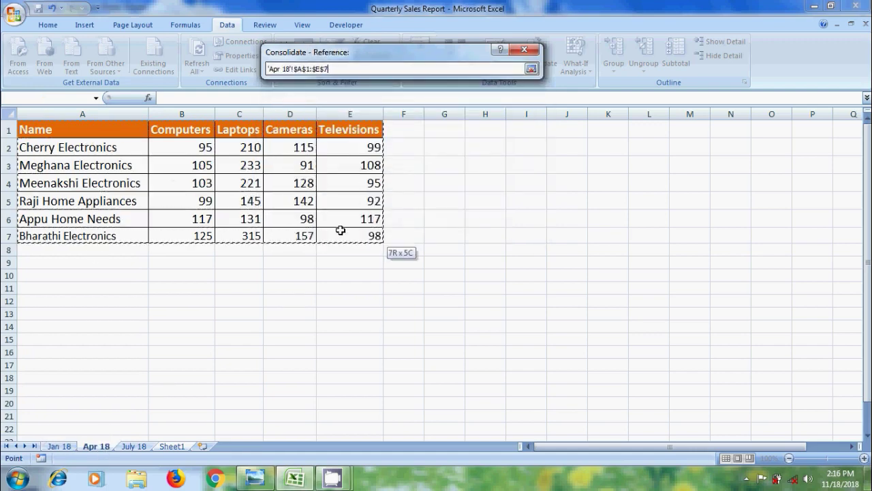
left_click(531, 68)
left_click(525, 140)
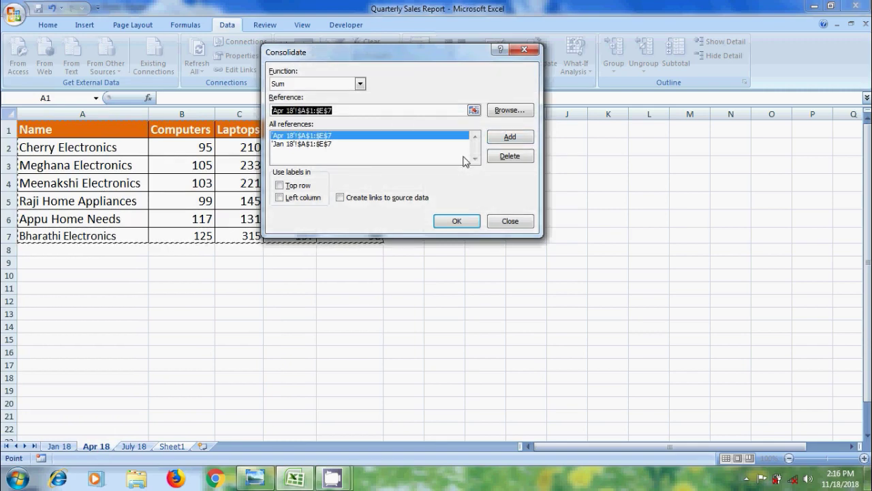
Step: Enter July 18's A1:E7 range as the next consolidation reference
left_click(474, 110)
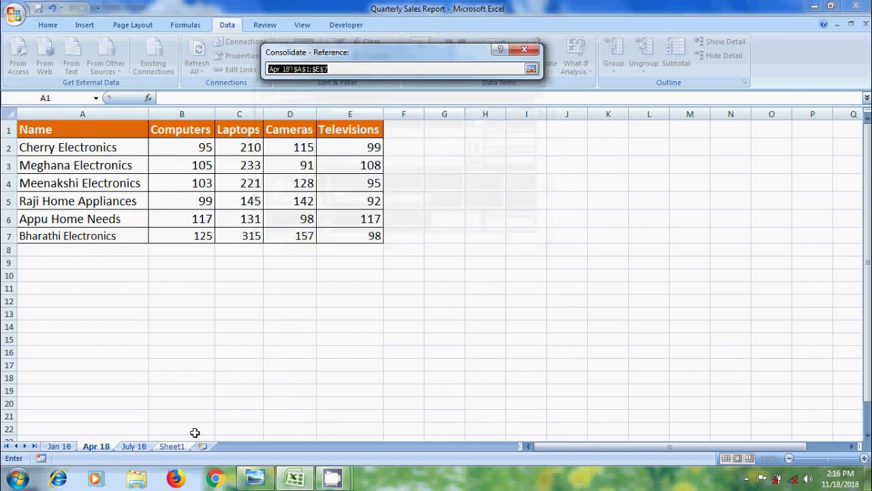
left_click(133, 446)
mouse_move(34, 129)
left_mouse_down()
mouse_move(238, 215)
mouse_move(343, 234)
left_mouse_up()
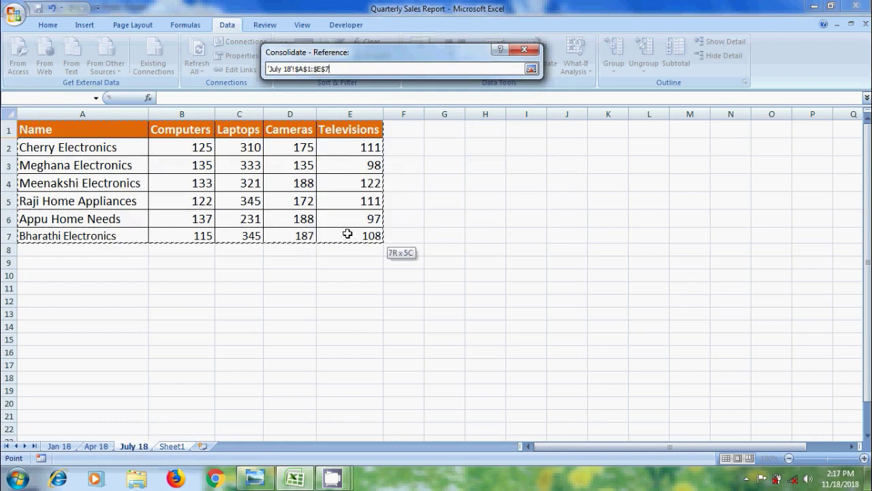
left_click(531, 69)
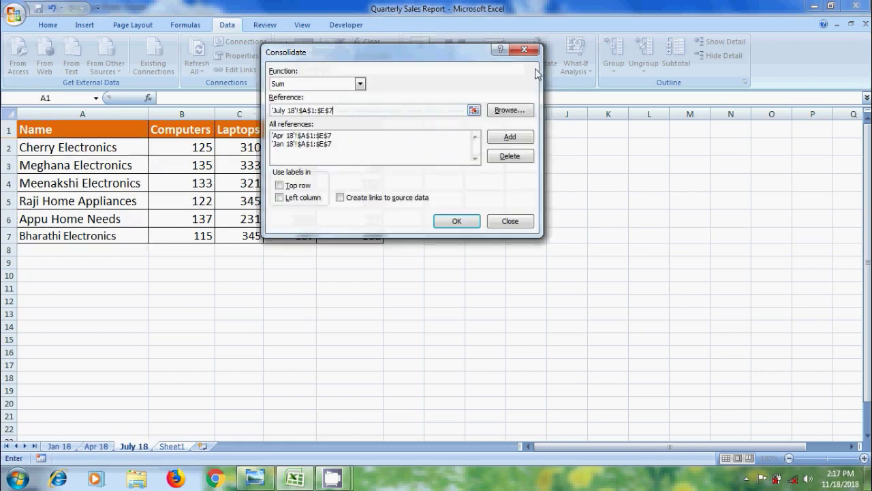
Step: Add the July 18 range and tick Top row, Left column and Create links to source data
left_click(523, 142)
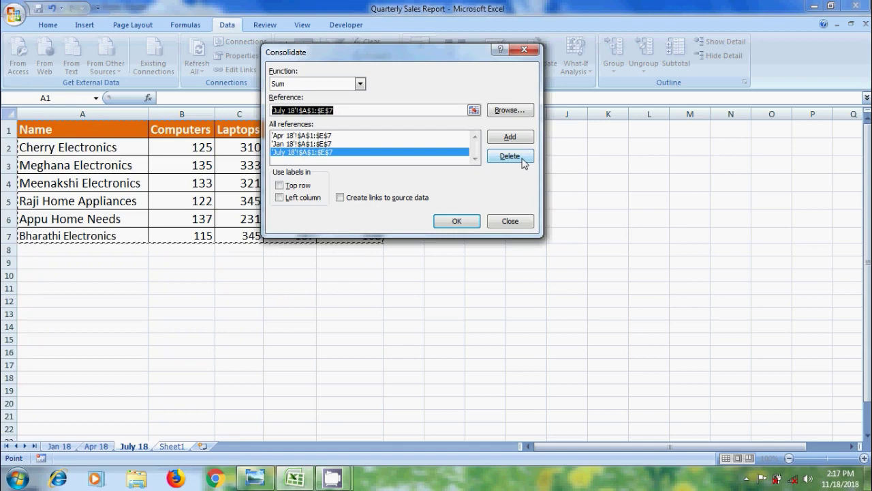
left_click(279, 186)
left_click(280, 199)
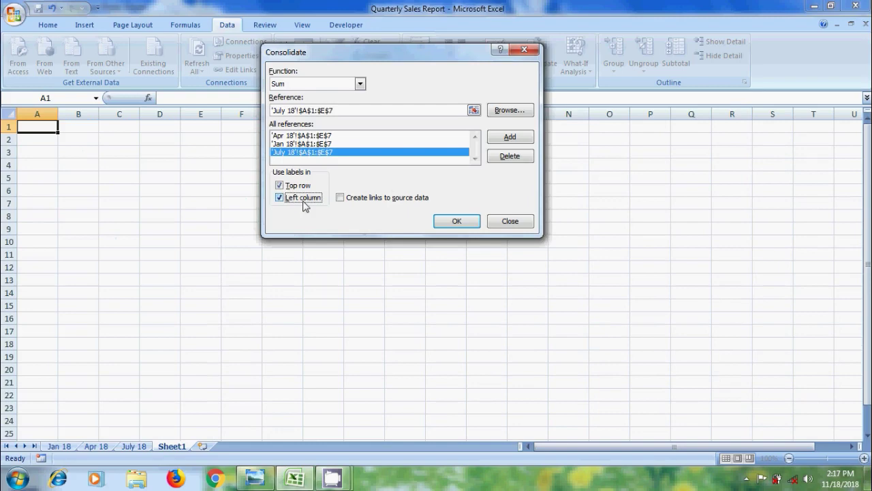
left_click(344, 199)
Step: Run the consolidation, expand all six store groups, widen column B, then return to Jan 18
left_click(451, 221)
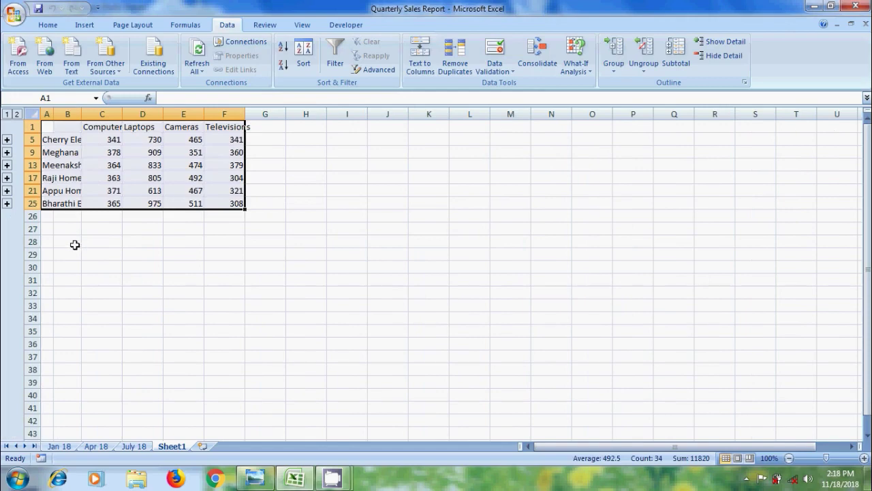
left_click(7, 139)
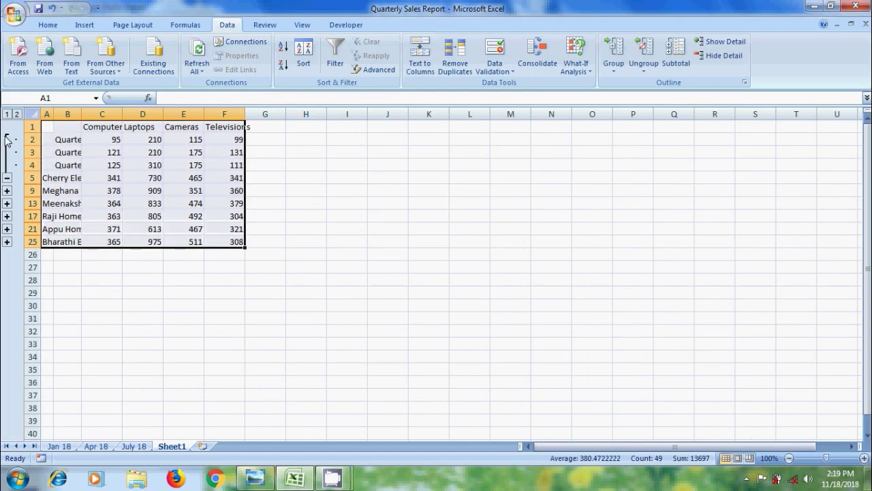
left_click(6, 191)
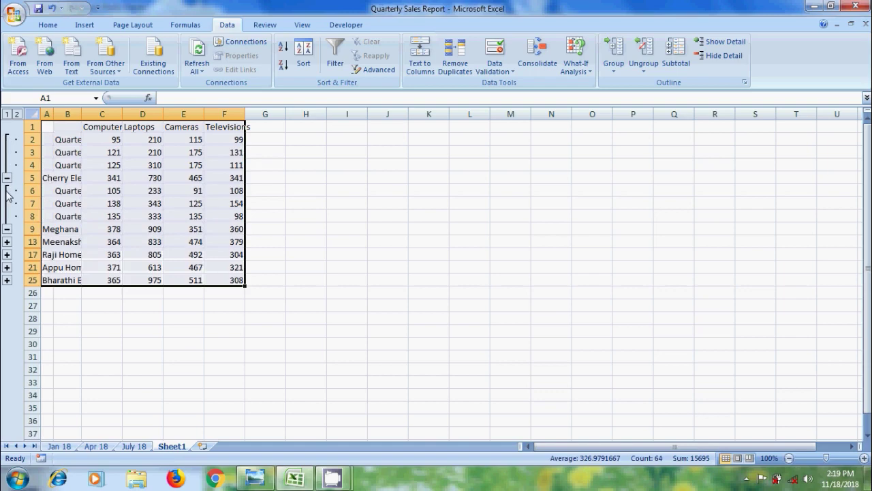
left_click(7, 242)
left_click(7, 293)
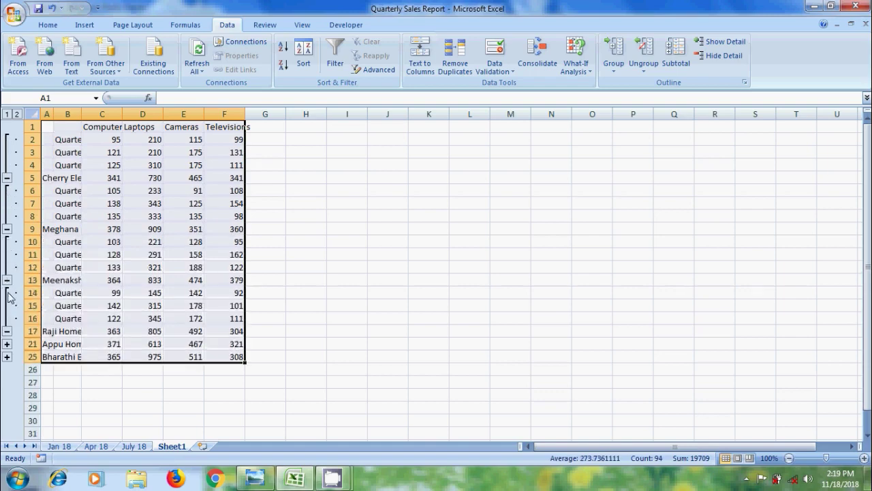
left_click(7, 343)
left_click(7, 394)
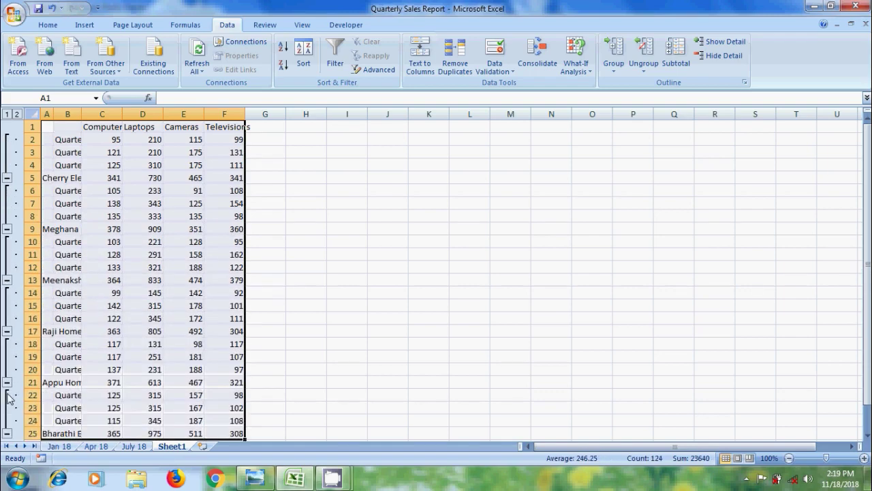
left_click_drag(78, 113, 154, 114)
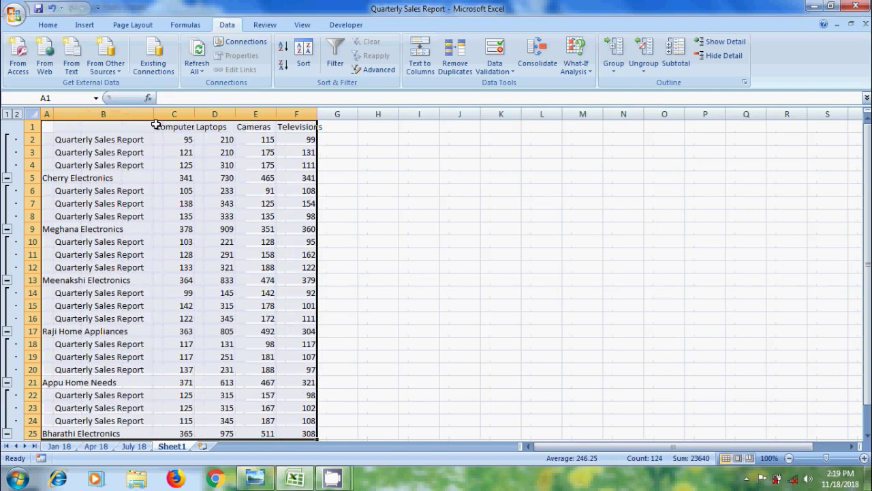
left_click(64, 447)
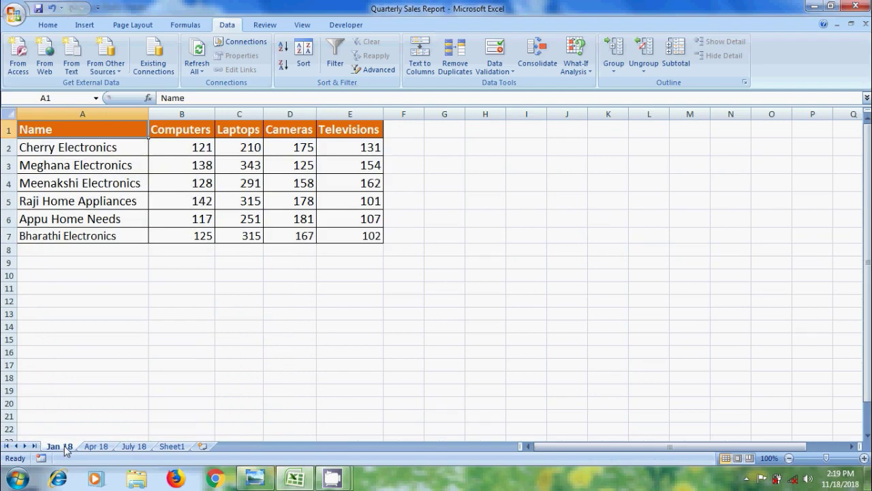
Step: Change Cherry Electronics' January Computers value to 131 and check Sheet1's linked total
left_click(197, 148)
type("131")
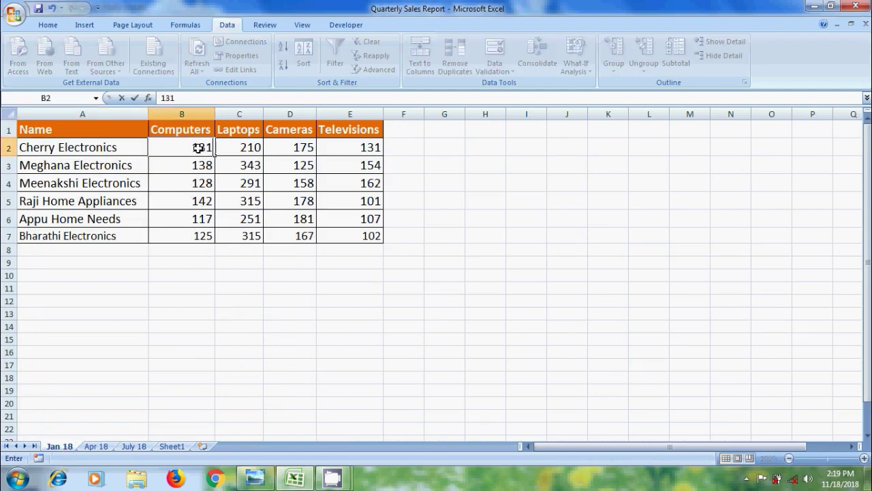
left_click(174, 446)
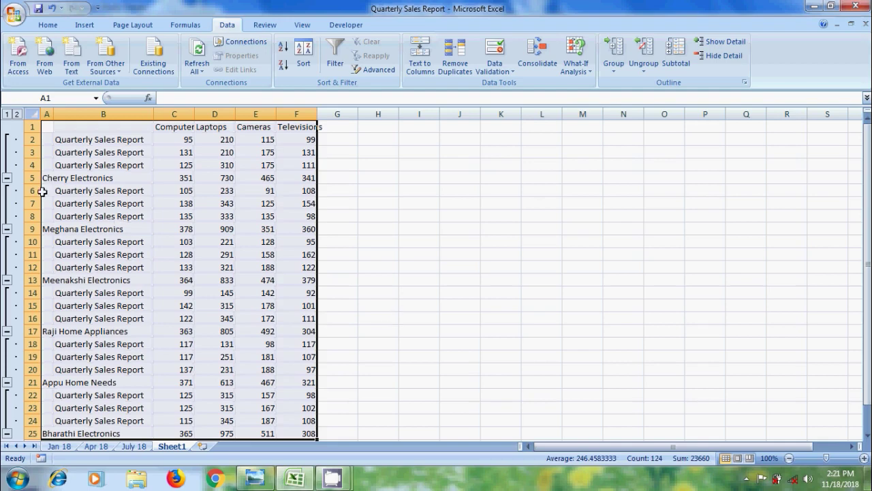
Step: Collapse all six store groups on Sheet1 to their totals, then return to Jan 18
left_click(6, 178)
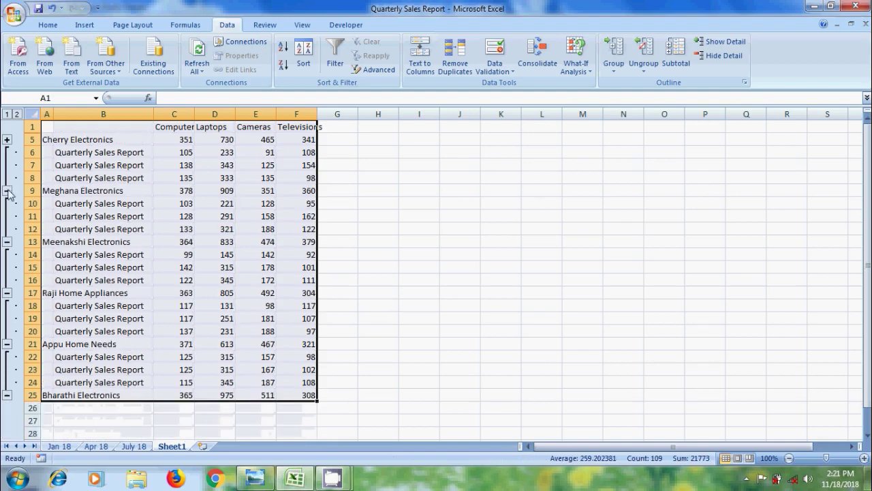
left_click(7, 203)
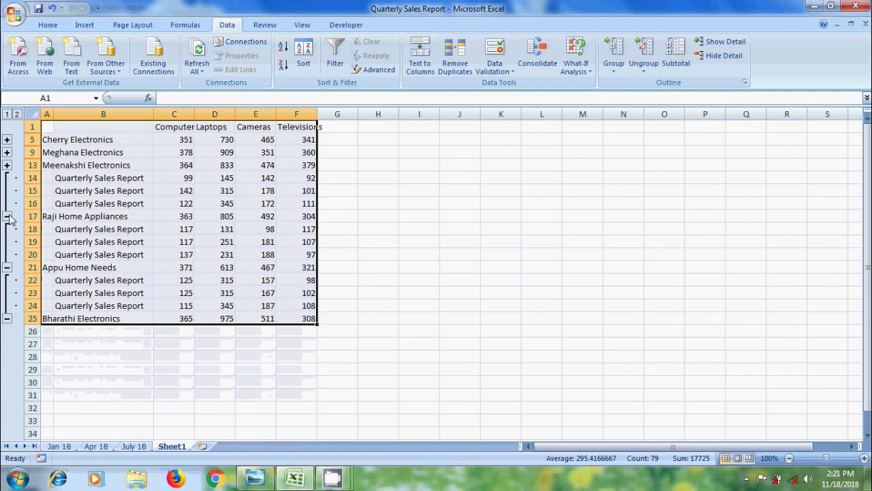
left_click(7, 216)
left_click(7, 229)
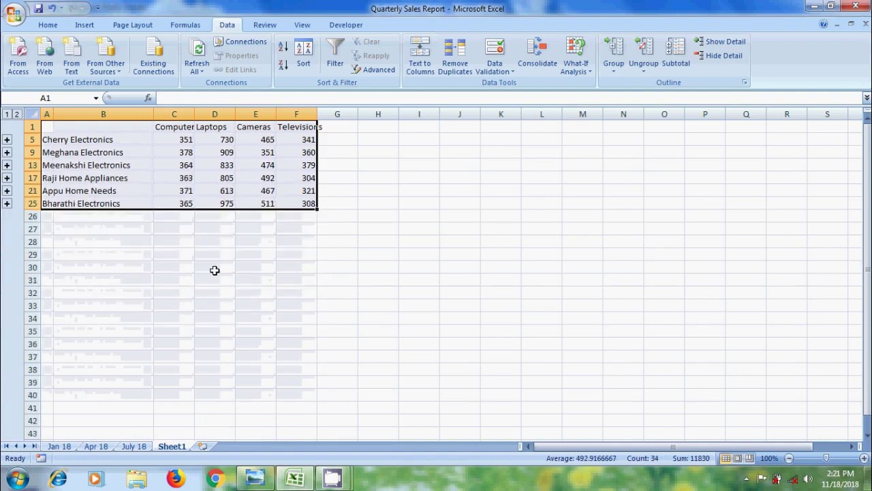
left_click(60, 446)
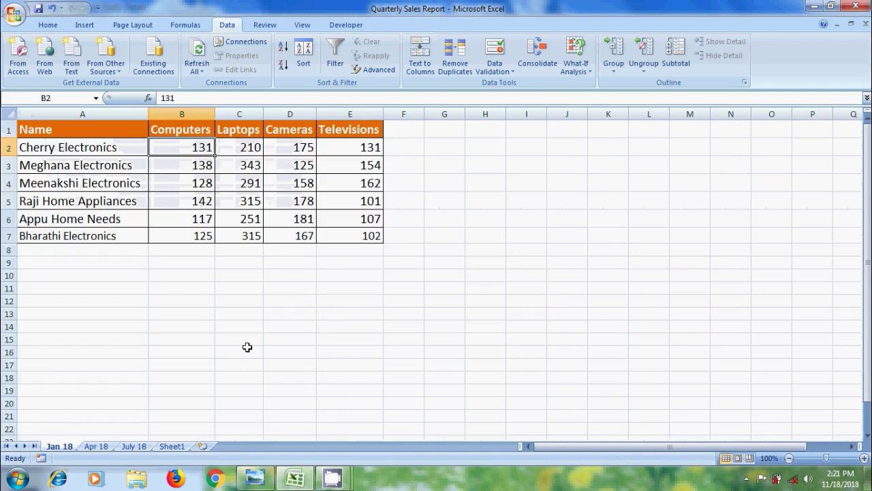
Step: Copy Jan 18's table formatting onto Sheet1's consolidated table with Format Painter
left_click_drag(68, 129, 340, 235)
left_click(48, 24)
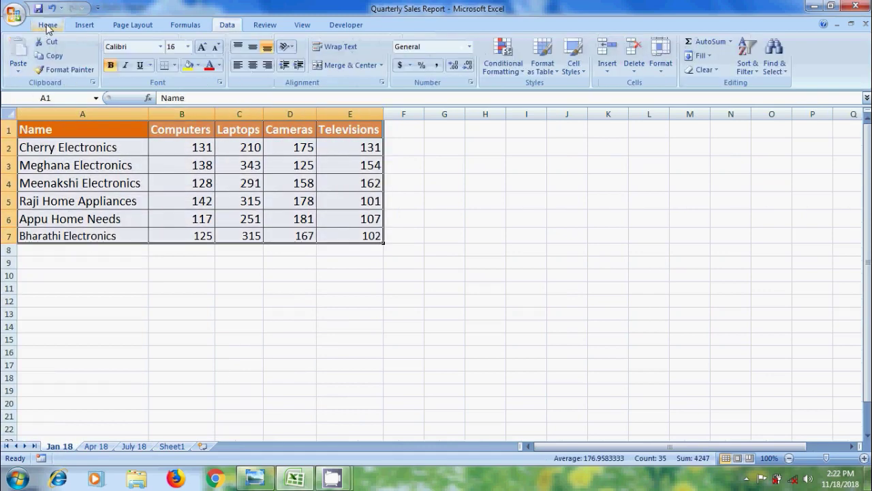
left_click(69, 69)
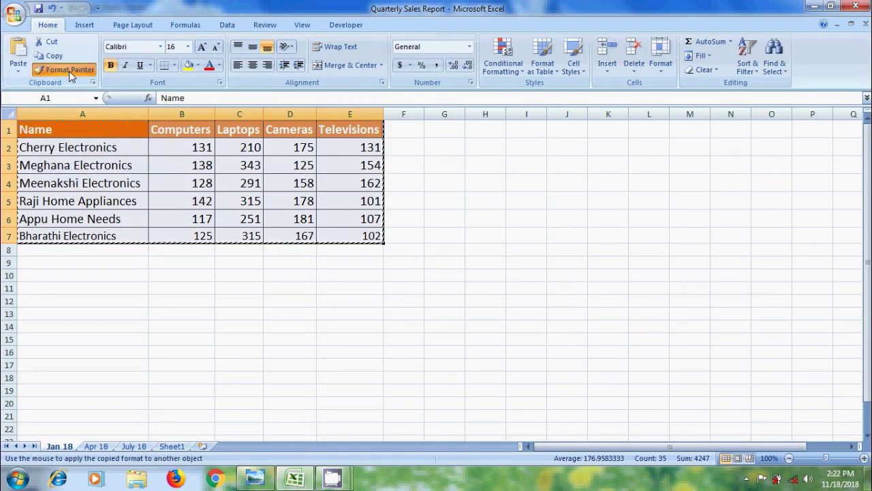
left_click(172, 446)
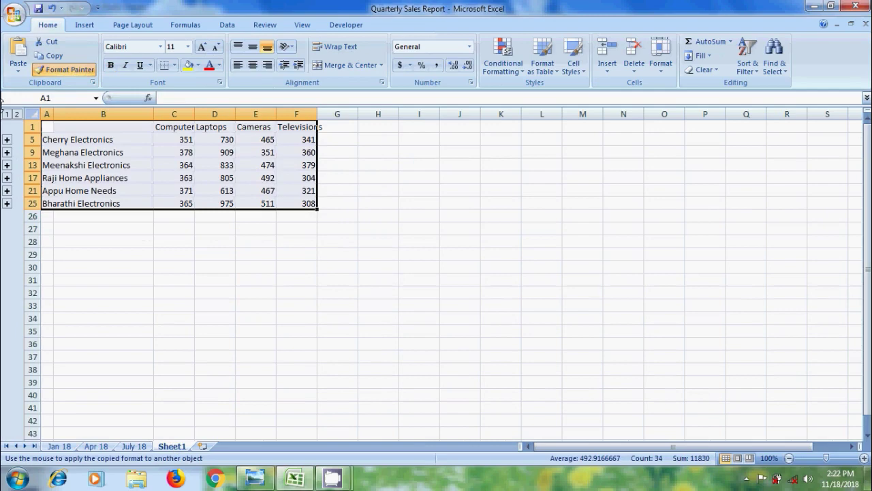
left_click_drag(48, 124, 292, 206)
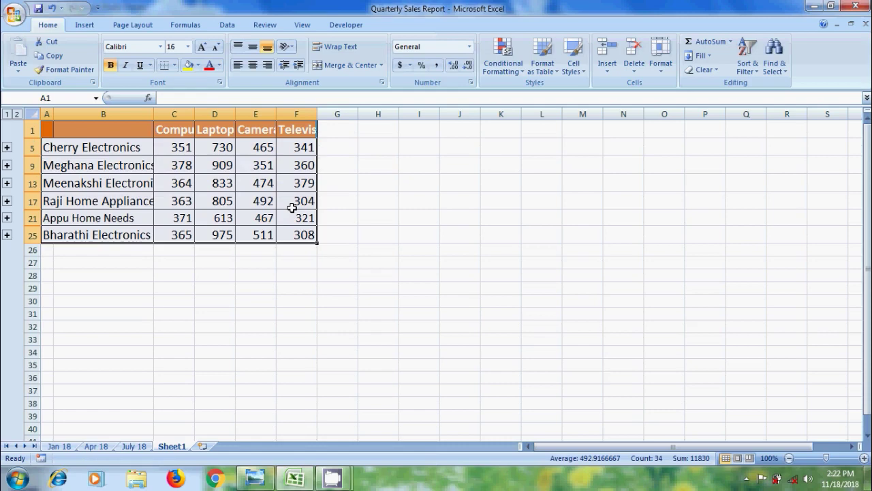
left_click(262, 475)
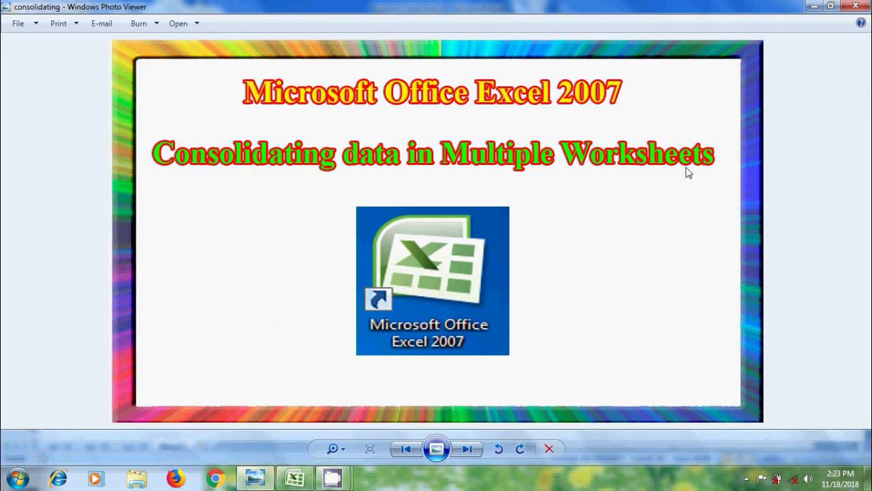
Step: Minimise Photo Viewer and the Excel window to show the desktop
left_click(814, 7)
left_click(814, 6)
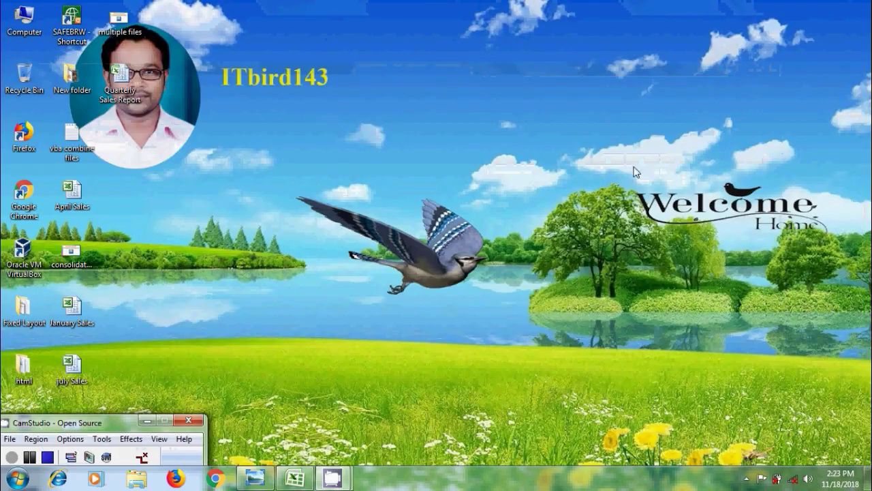